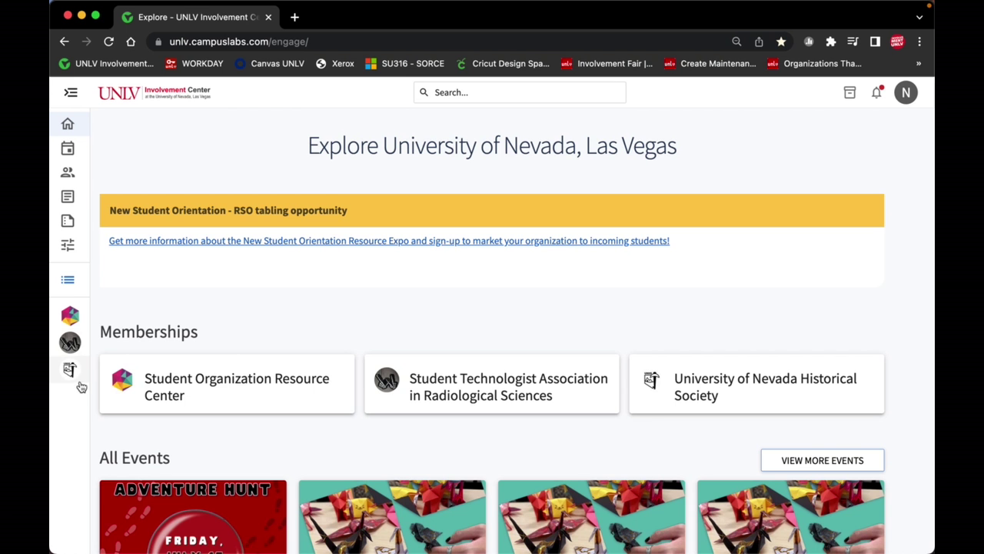
Open the Student Organization Resource Center page from the home page memberships and return to the home page.
{"action": "left_click", "coordinate": [76, 129]}
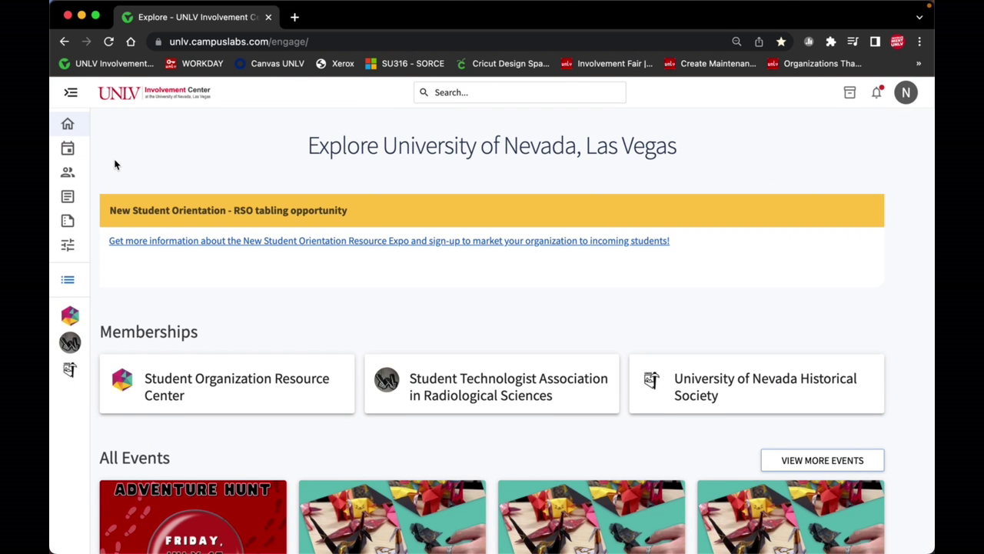
{"action": "scroll", "coordinate": [115, 164], "scroll_direction": "down", "scroll_amount": 2}
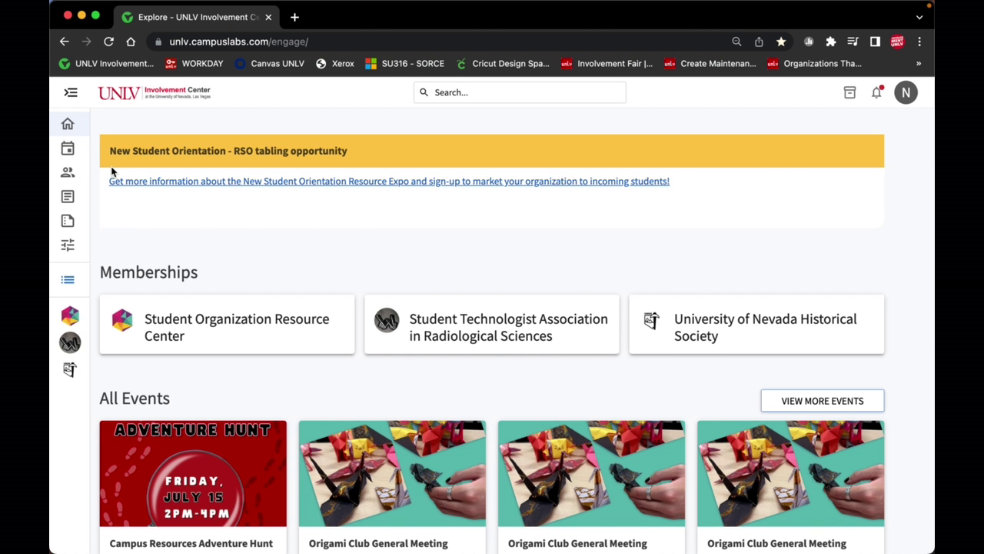
{"action": "scroll", "coordinate": [112, 171], "scroll_direction": "down", "scroll_amount": 3}
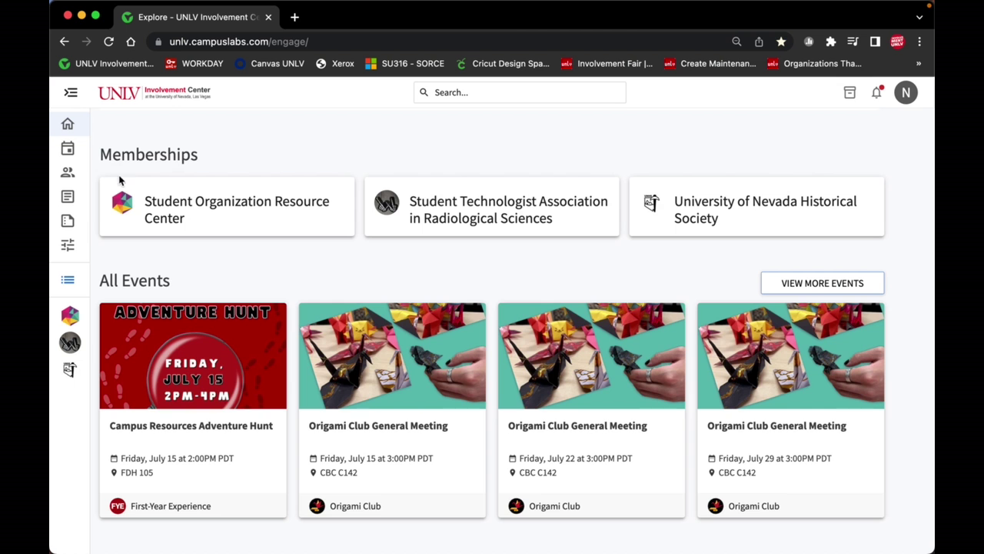
{"action": "left_click", "coordinate": [128, 222]}
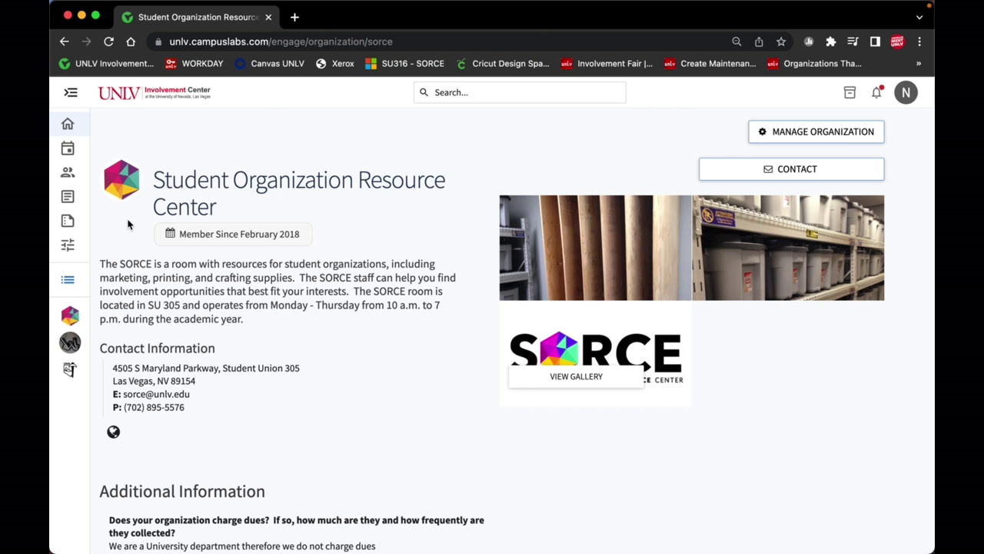
{"action": "scroll", "coordinate": [128, 224], "scroll_direction": "left", "scroll_amount": 5}
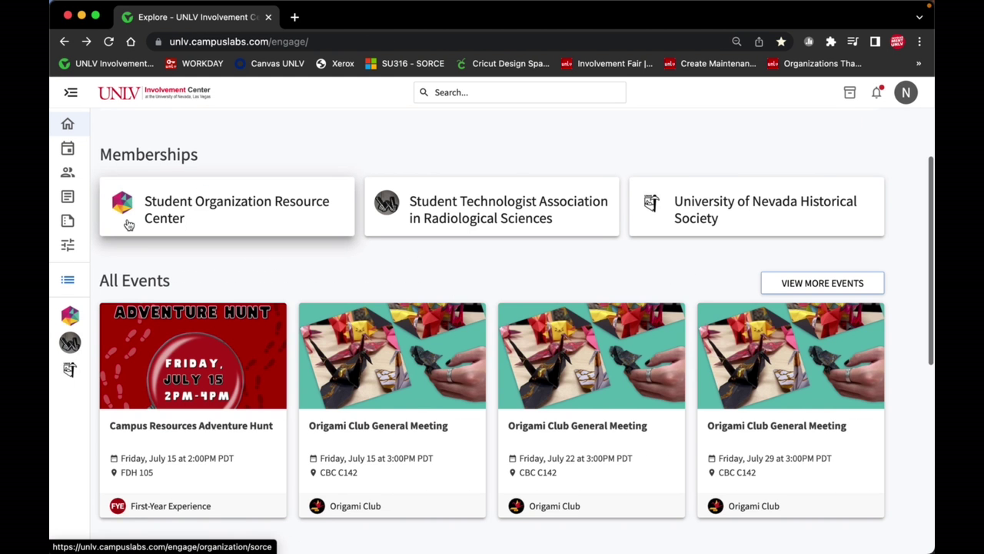
Review the events, latest news and campus links on the home page, and open the full Events page.
{"action": "scroll", "coordinate": [129, 224], "scroll_direction": "down", "scroll_amount": 3}
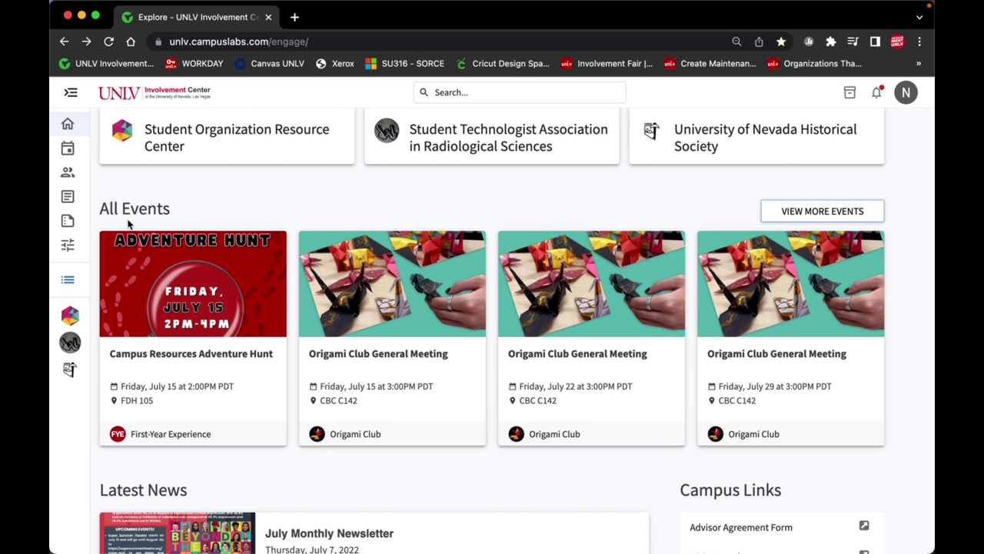
{"action": "scroll", "coordinate": [127, 224], "scroll_direction": "down", "scroll_amount": 10}
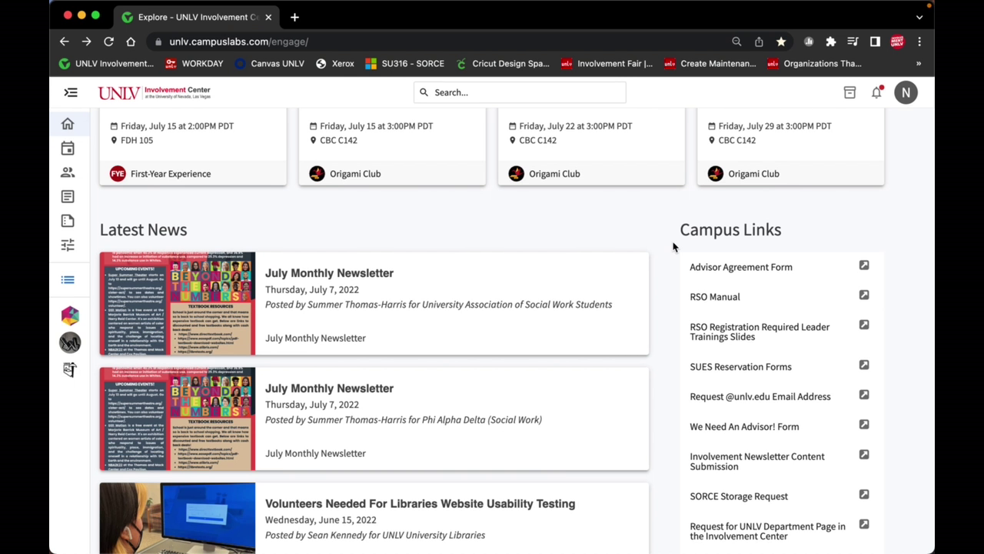
{"action": "left_click", "coordinate": [68, 150]}
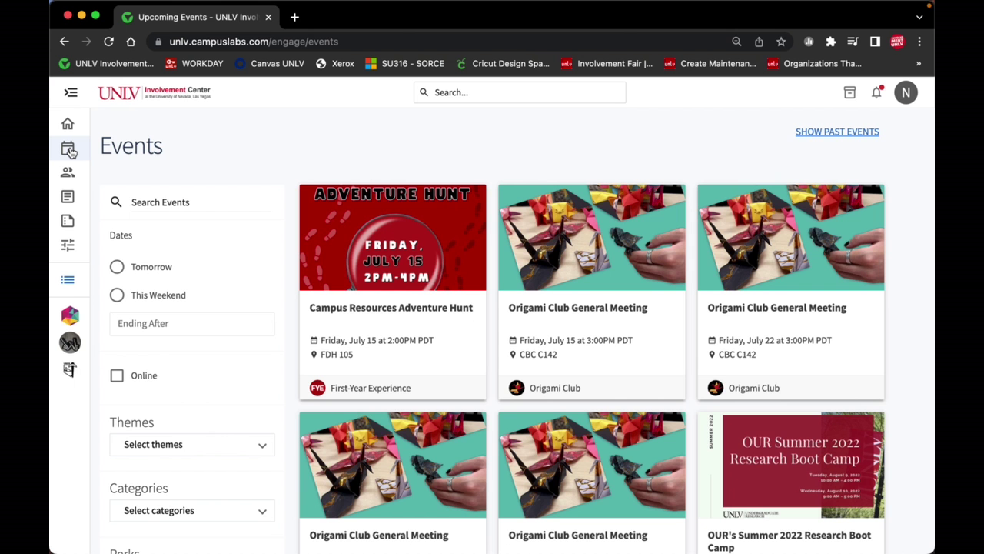
Browse the Organizations directory and search it for "hospitality".
{"action": "left_click", "coordinate": [68, 171]}
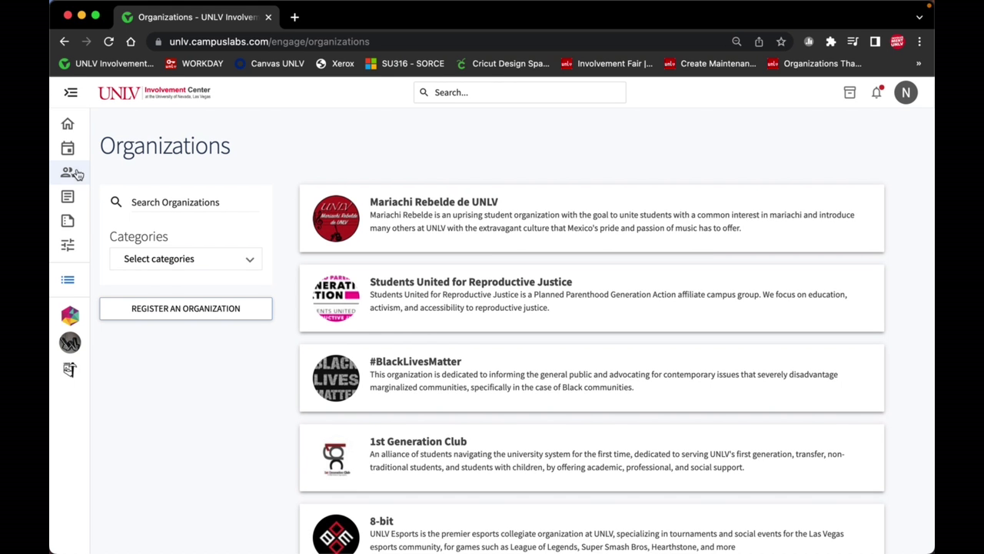
{"action": "scroll", "coordinate": [152, 176], "scroll_direction": "down", "scroll_amount": 2}
{"action": "scroll", "coordinate": [150, 175], "scroll_direction": "down", "scroll_amount": 4}
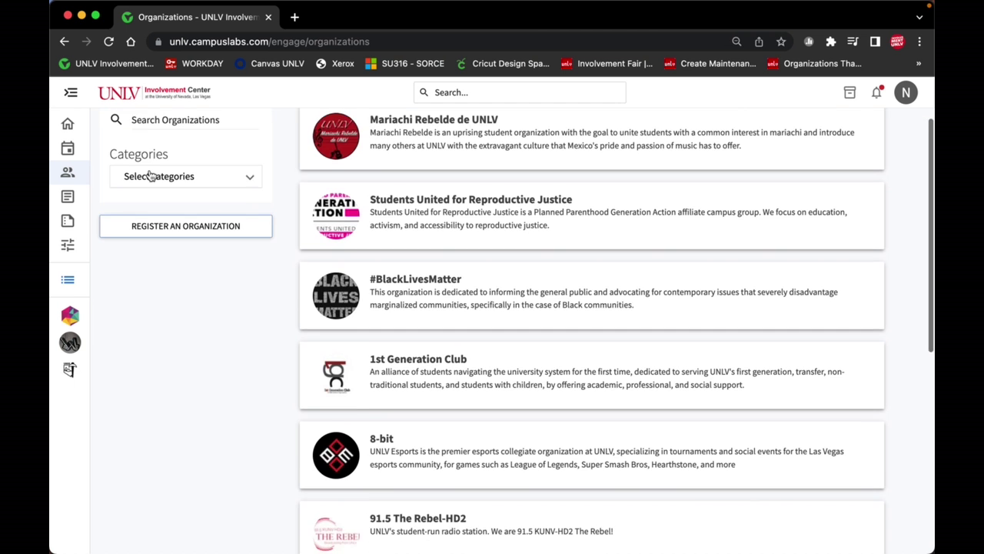
{"action": "scroll", "coordinate": [150, 175], "scroll_direction": "down", "scroll_amount": 4}
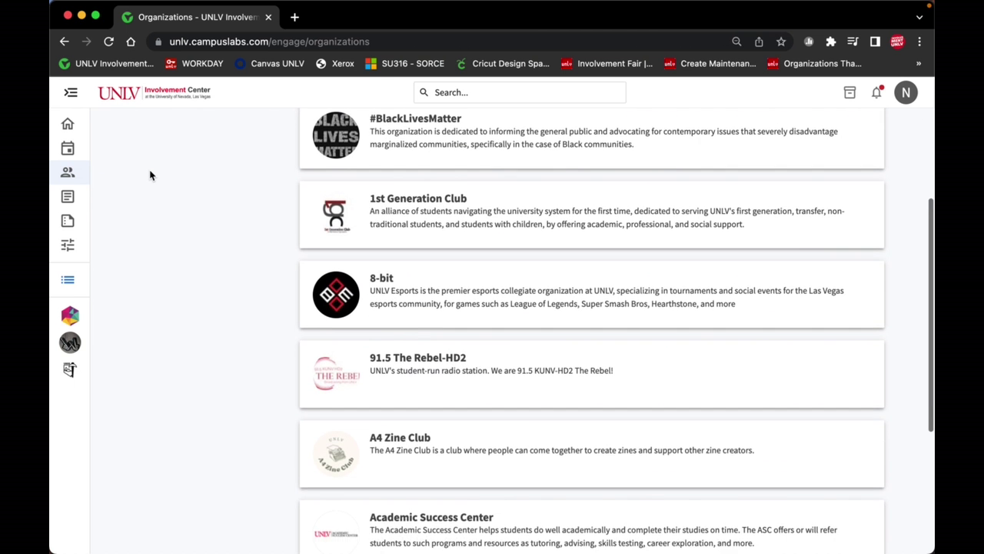
{"action": "scroll", "coordinate": [150, 176], "scroll_direction": "up", "scroll_amount": 4}
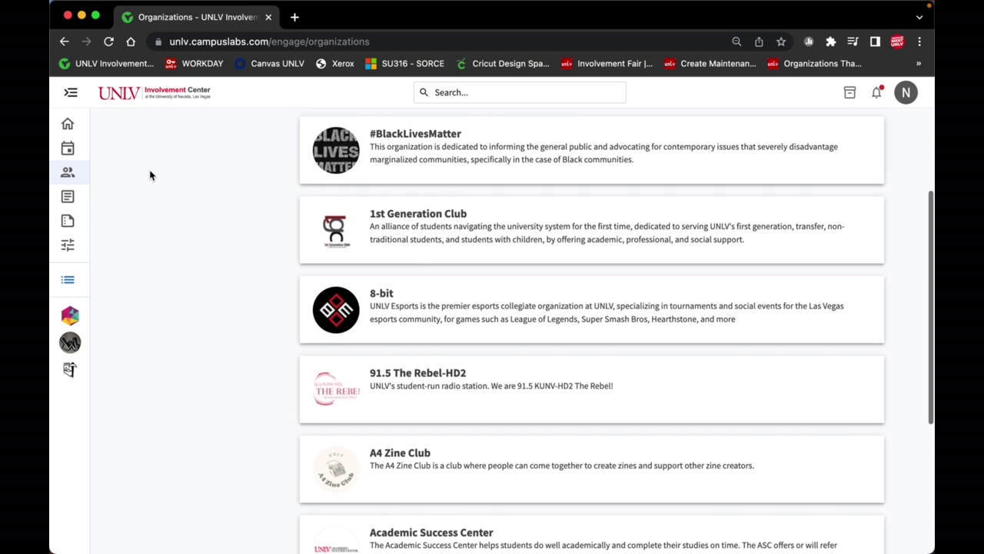
{"action": "scroll", "coordinate": [150, 175], "scroll_direction": "up", "scroll_amount": 4}
{"action": "scroll", "coordinate": [150, 176], "scroll_direction": "up", "scroll_amount": 3}
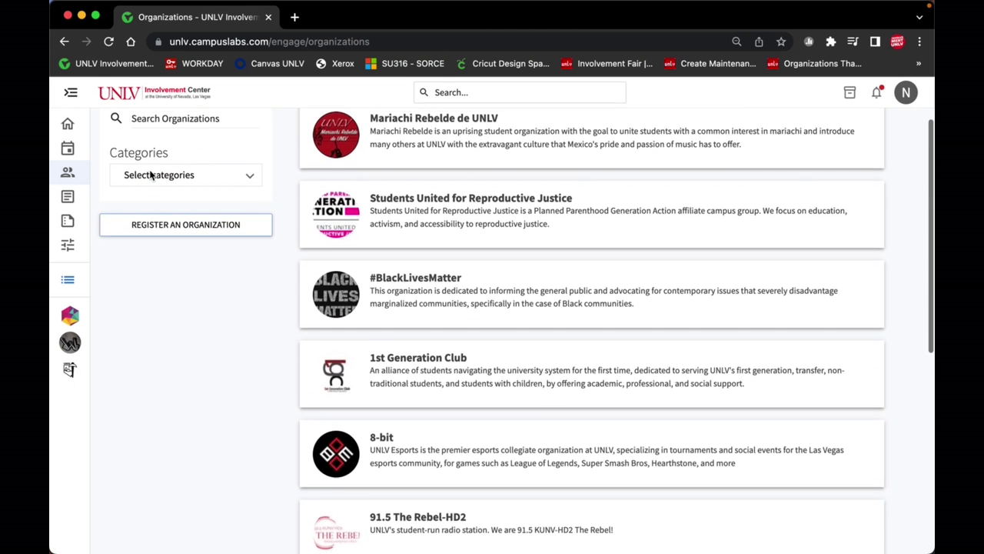
{"action": "scroll", "coordinate": [150, 170], "scroll_direction": "up", "scroll_amount": 2}
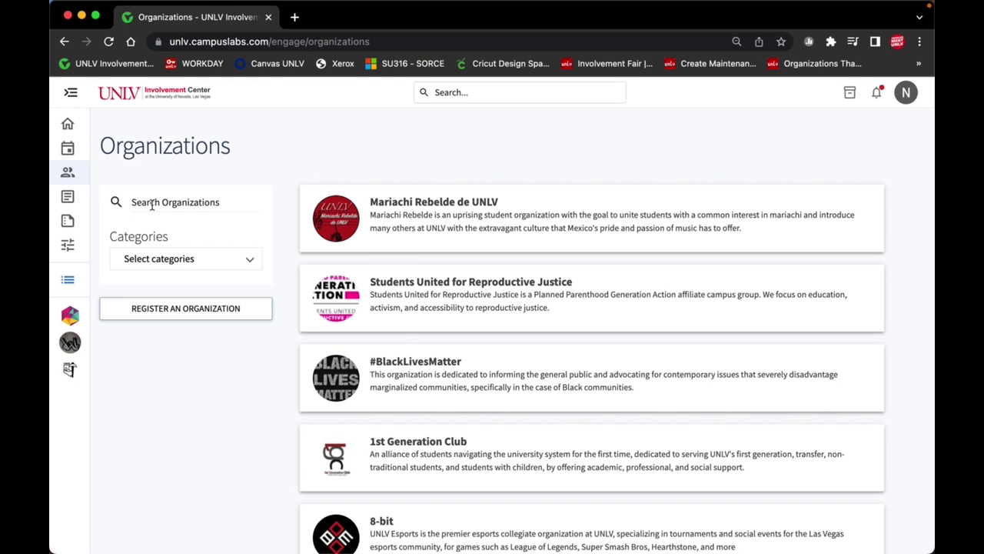
{"action": "left_click", "coordinate": [152, 203]}
{"action": "type", "text": "hospitality"}
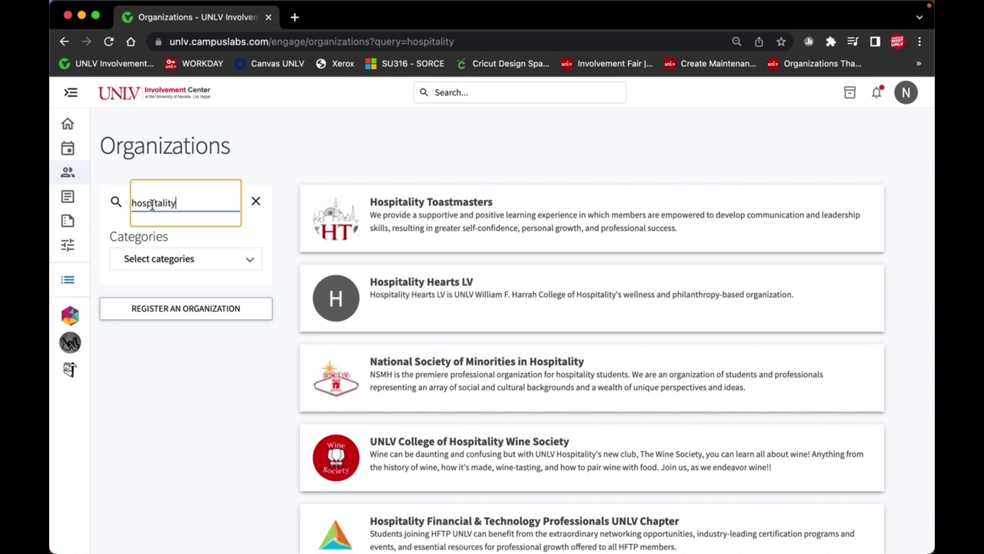
View the News page and the list of available forms.
{"action": "left_click", "coordinate": [74, 197]}
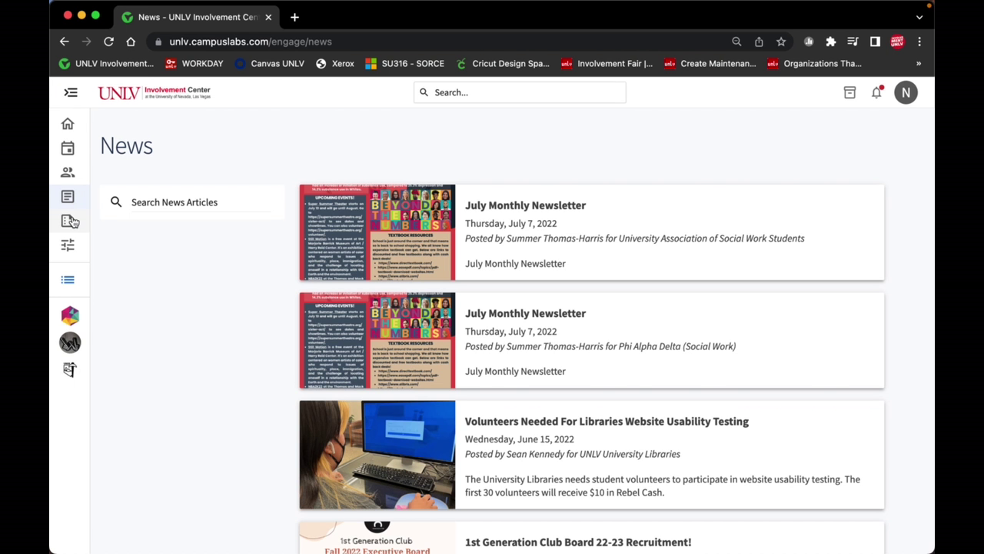
{"action": "left_click", "coordinate": [70, 222]}
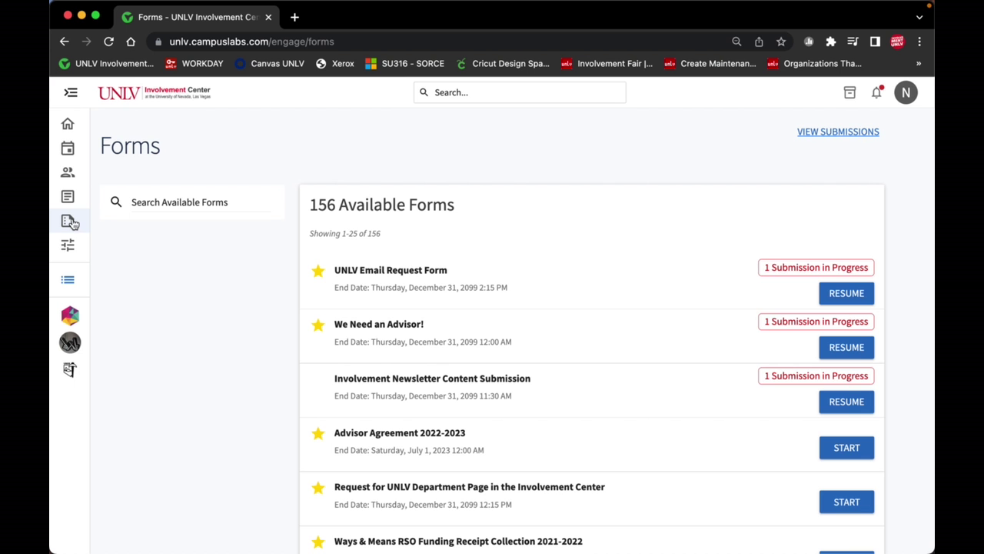
Go to the Student Organization Resource Center's management home and open its Roster.
{"action": "left_click", "coordinate": [69, 316]}
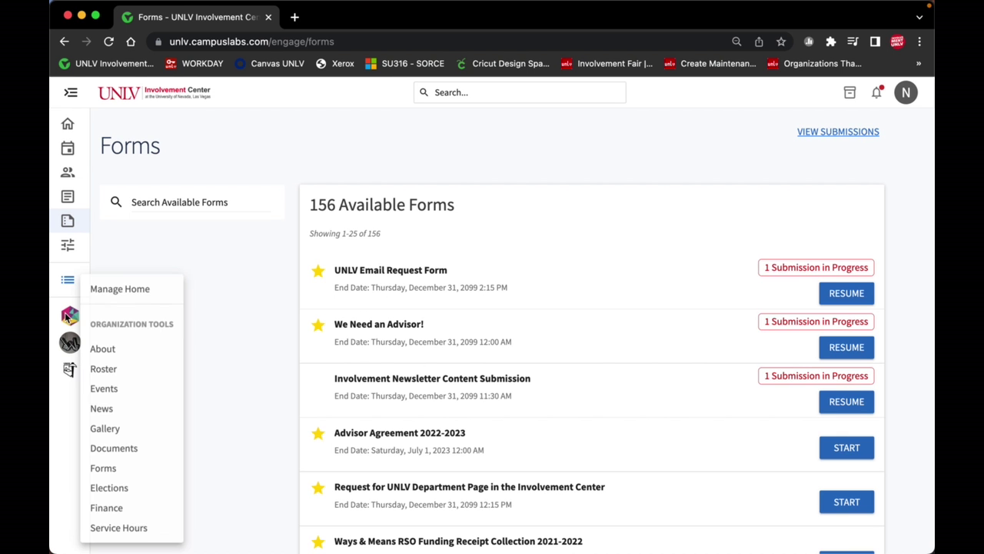
{"action": "left_click", "coordinate": [104, 299]}
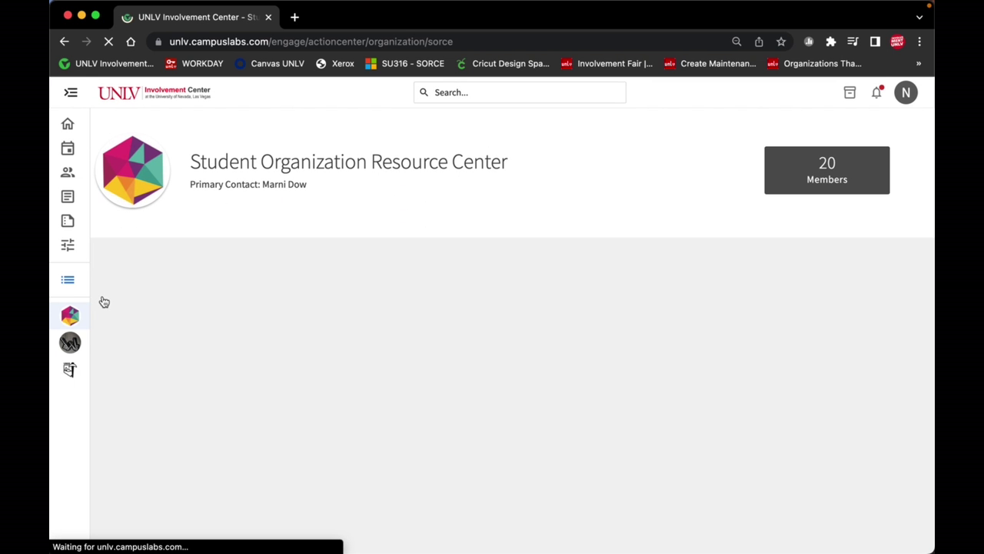
{"action": "left_click", "coordinate": [75, 318]}
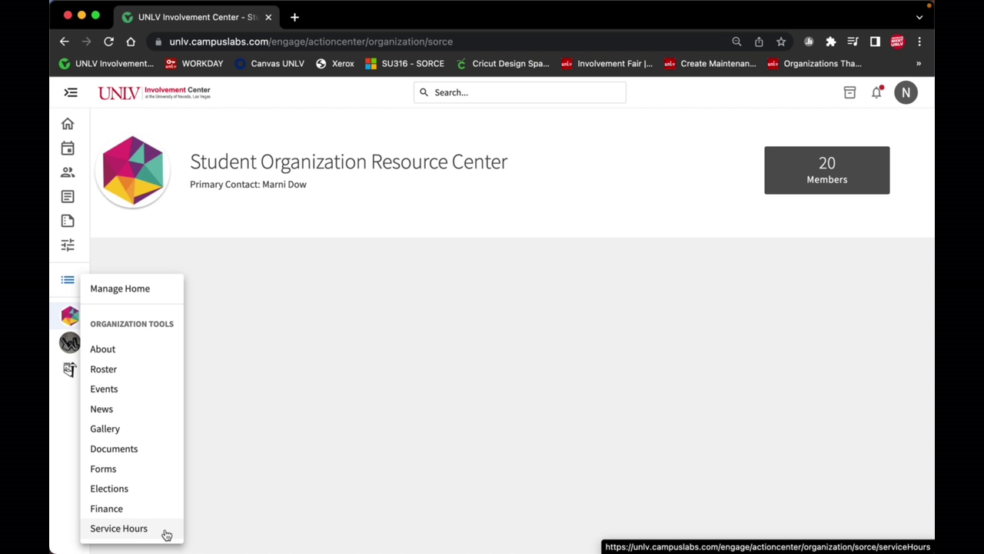
{"action": "left_click", "coordinate": [137, 372]}
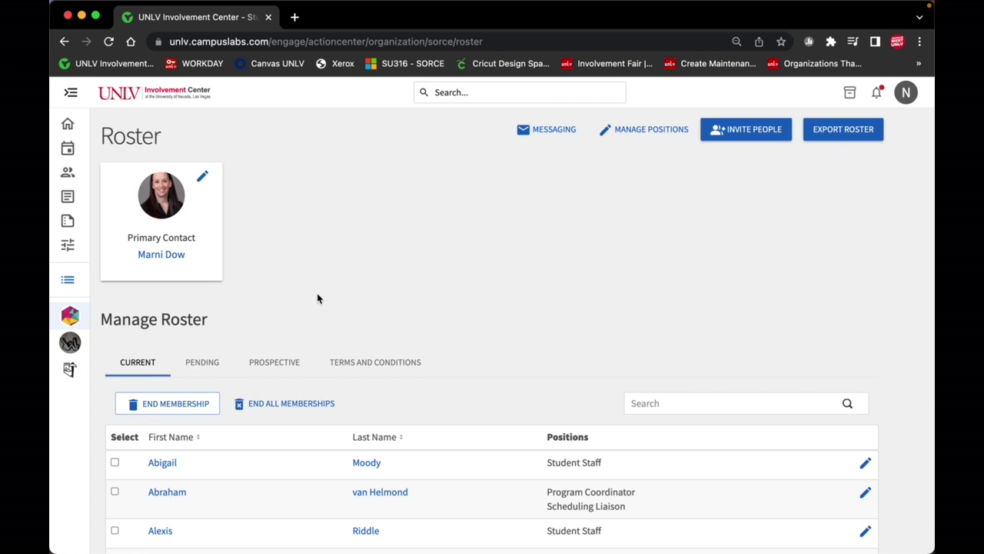
View the position options for the first member on the current roster and close them without saving.
{"action": "scroll", "coordinate": [318, 298], "scroll_direction": "down", "scroll_amount": 1}
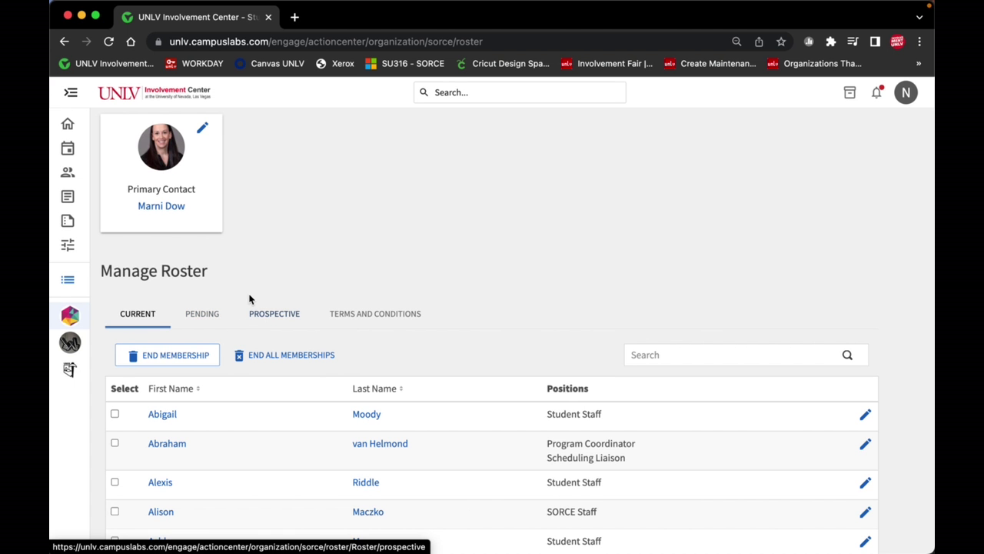
{"action": "scroll", "coordinate": [249, 300], "scroll_direction": "down", "scroll_amount": 1}
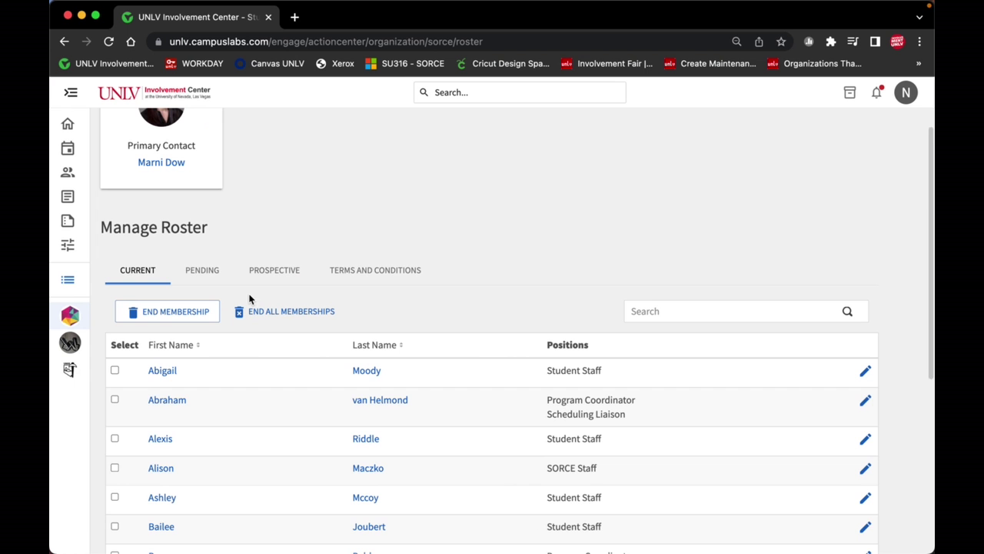
{"action": "scroll", "coordinate": [249, 440], "scroll_direction": "down", "scroll_amount": 1}
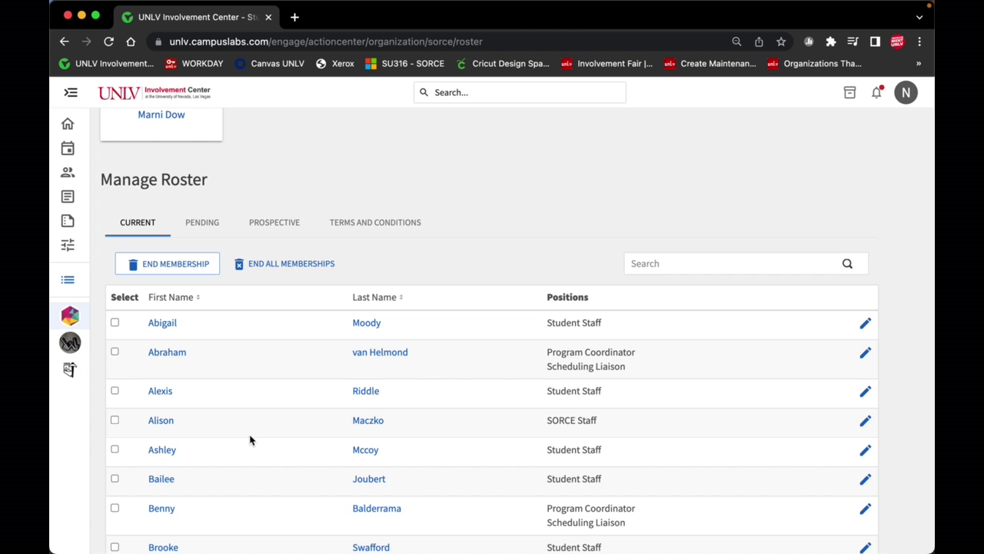
{"action": "left_click", "coordinate": [865, 330]}
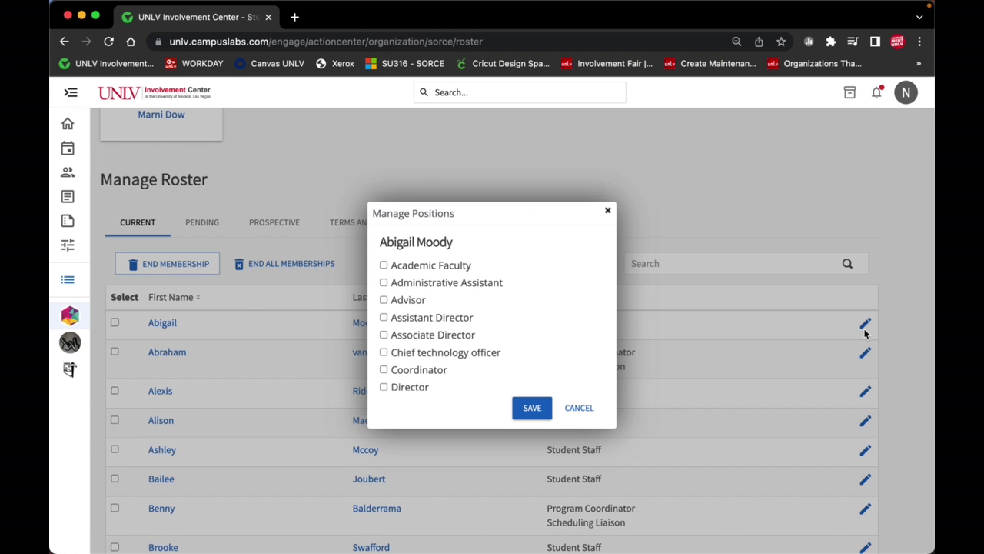
{"action": "left_click", "coordinate": [579, 409]}
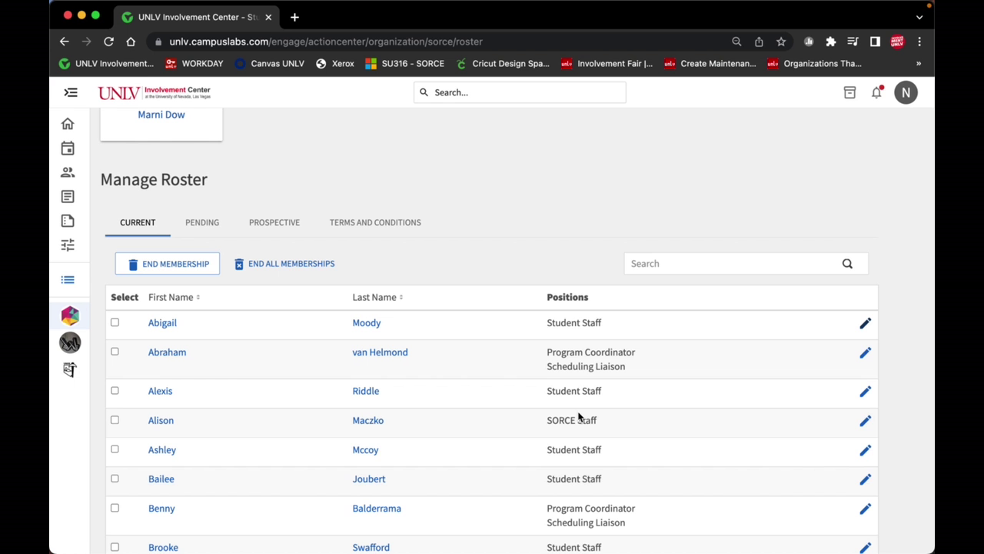
Check the pending and prospective members of the roster, and return to the current members.
{"action": "left_click", "coordinate": [210, 222]}
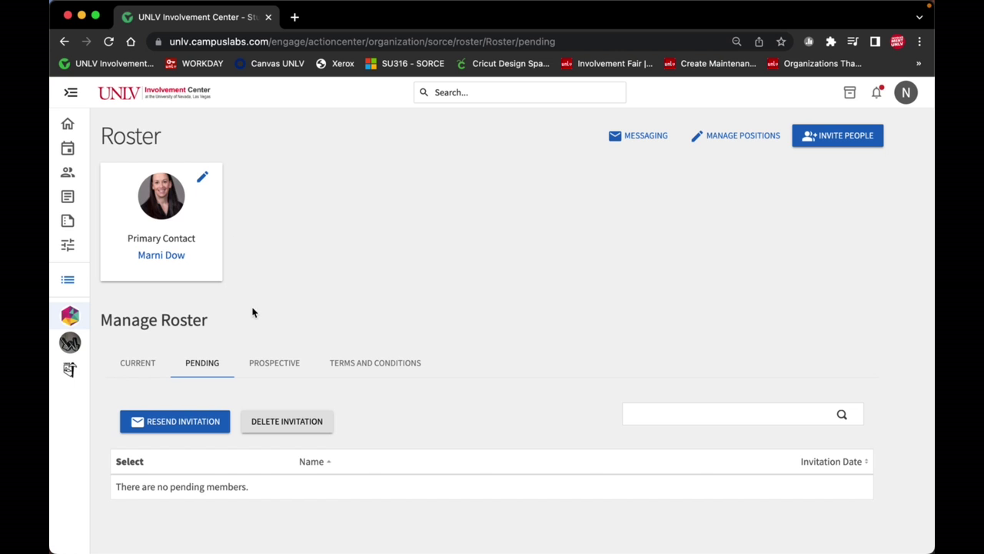
{"action": "left_click", "coordinate": [272, 375]}
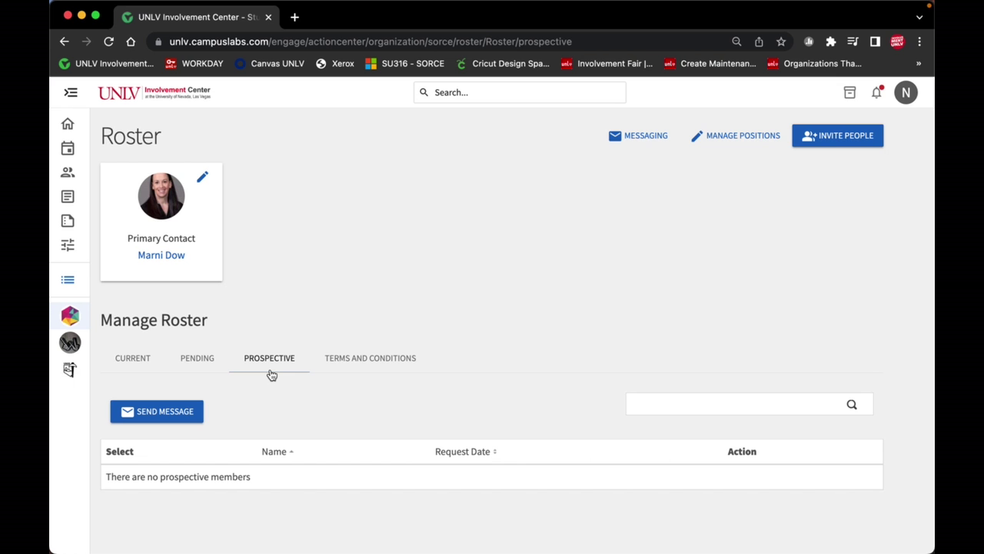
{"action": "left_click", "coordinate": [132, 359]}
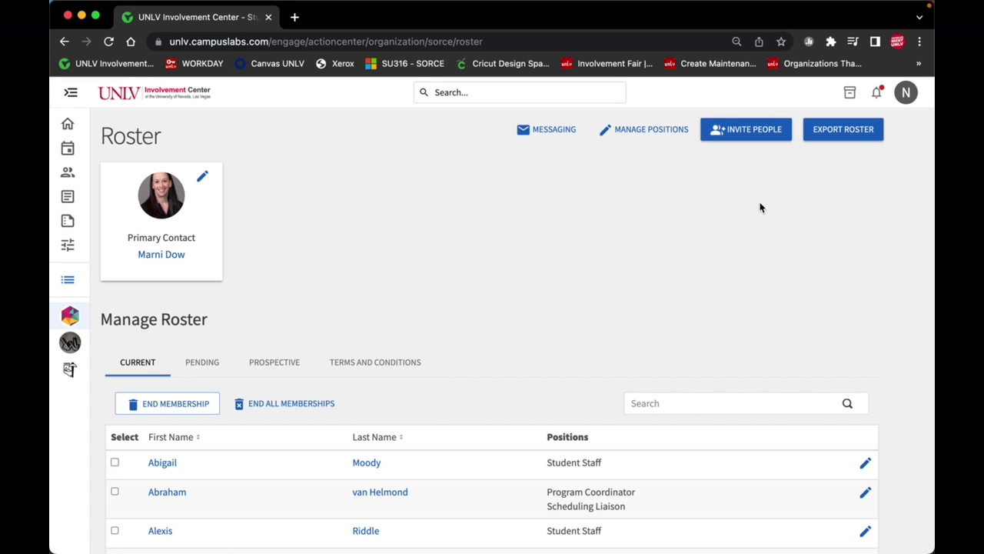
Create a new message relay from the roster's messaging and select the Member position as recipients.
{"action": "left_click", "coordinate": [546, 132]}
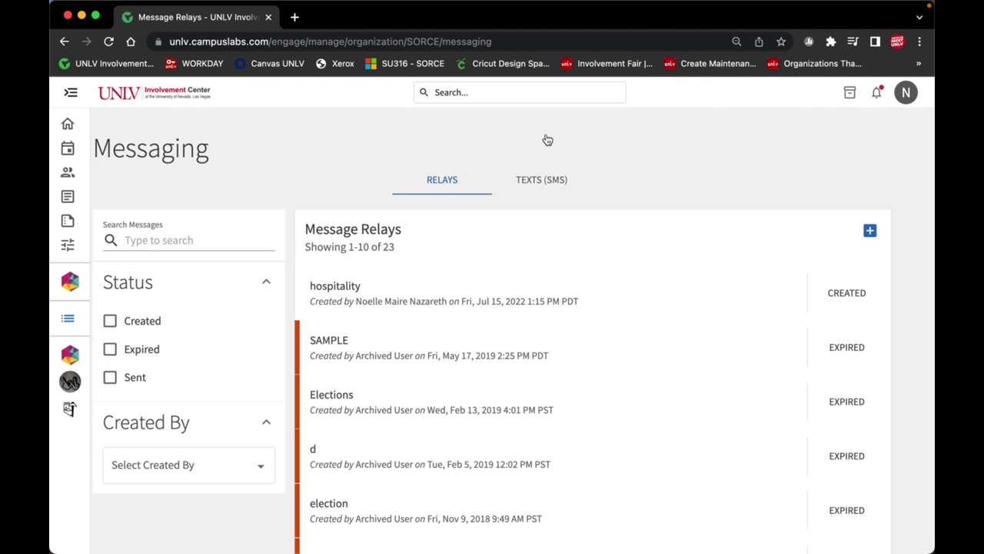
{"action": "left_click", "coordinate": [870, 230]}
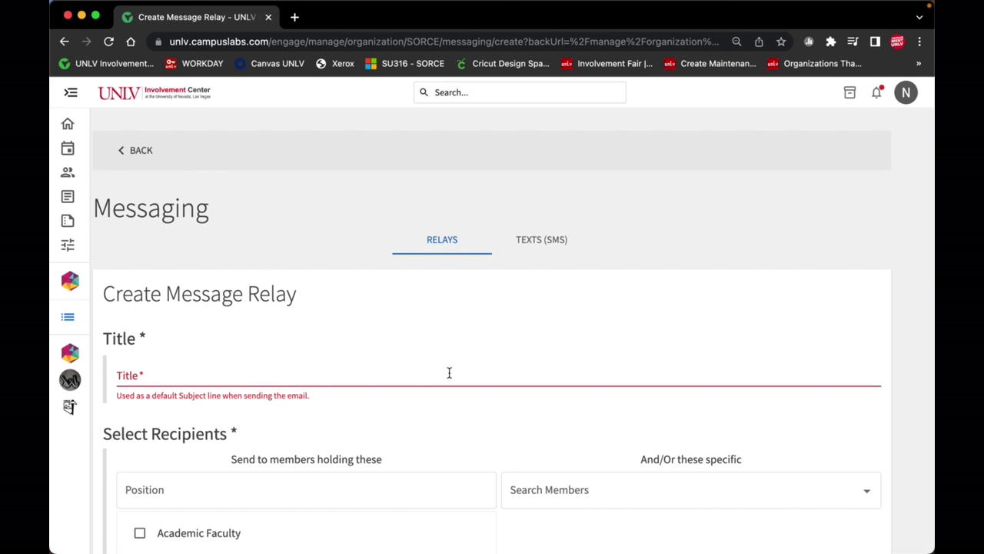
{"action": "scroll", "coordinate": [449, 372], "scroll_direction": "down", "scroll_amount": 1}
{"action": "scroll", "coordinate": [449, 372], "scroll_direction": "down", "scroll_amount": 3}
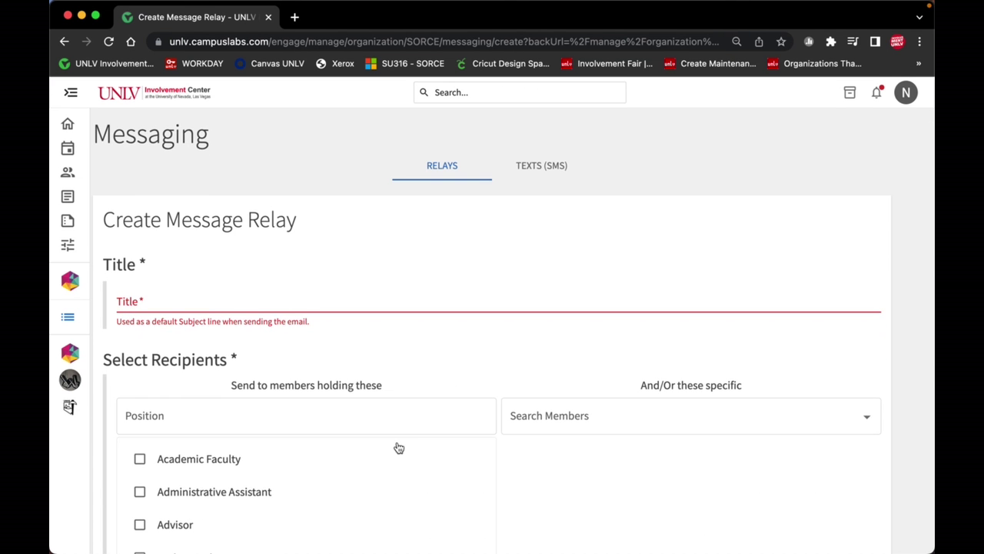
{"action": "scroll", "coordinate": [358, 457], "scroll_direction": "down", "scroll_amount": 2}
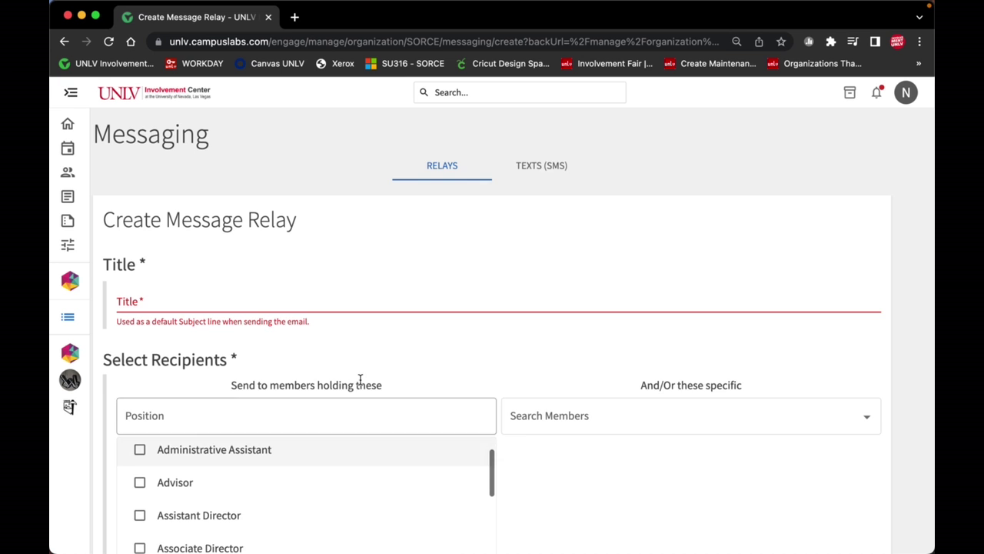
{"action": "scroll", "coordinate": [361, 375], "scroll_direction": "down", "scroll_amount": 3}
{"action": "scroll", "coordinate": [362, 375], "scroll_direction": "down", "scroll_amount": 5}
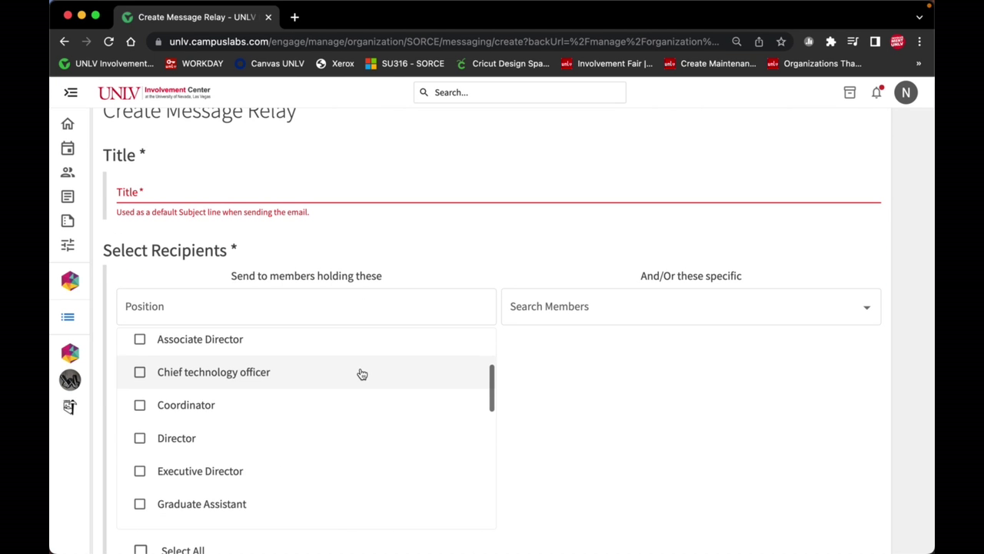
{"action": "left_click", "coordinate": [179, 460]}
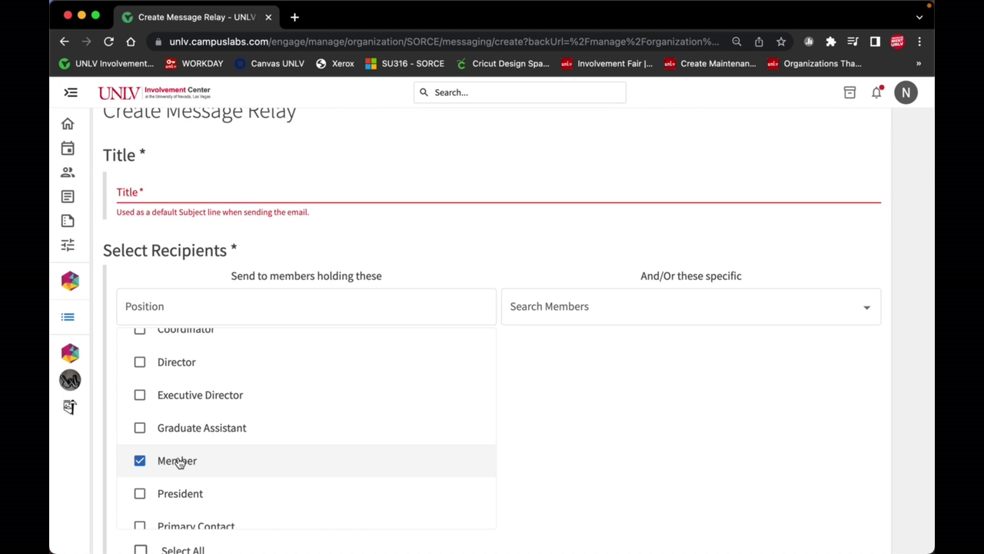
Title the message relay "hospitality" and create it.
{"action": "left_click", "coordinate": [161, 192]}
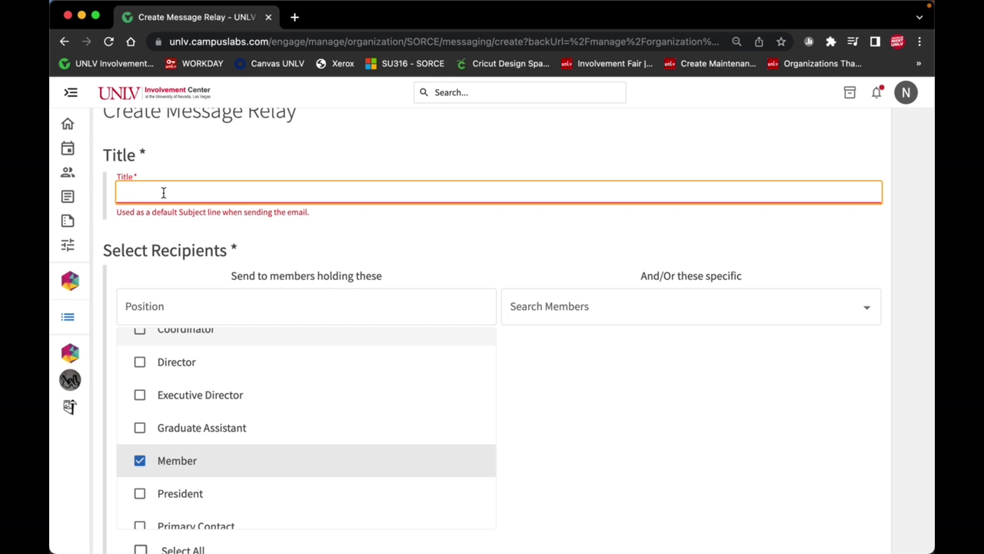
{"action": "type", "text": "hospitality"}
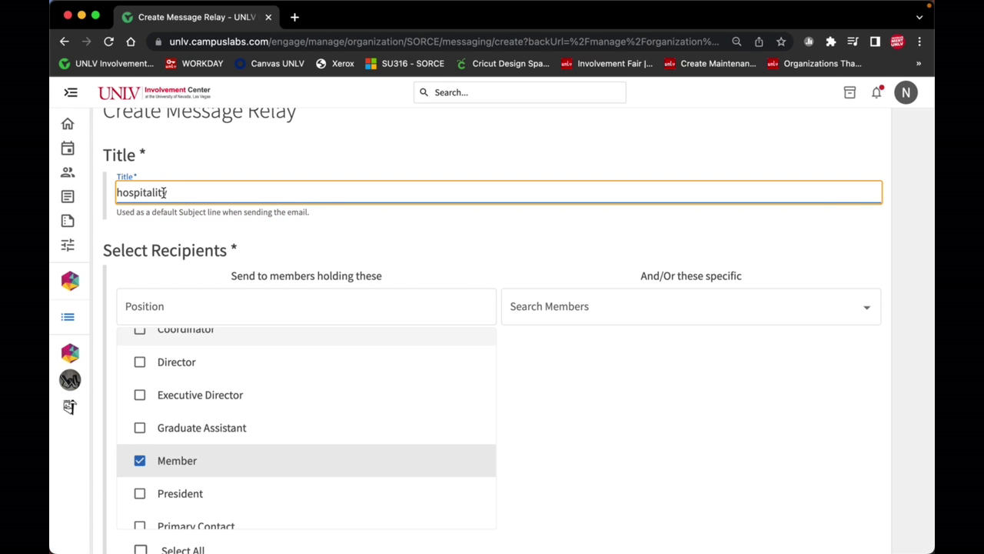
{"action": "scroll", "coordinate": [164, 193], "scroll_direction": "down", "scroll_amount": 3}
{"action": "left_click", "coordinate": [119, 529]}
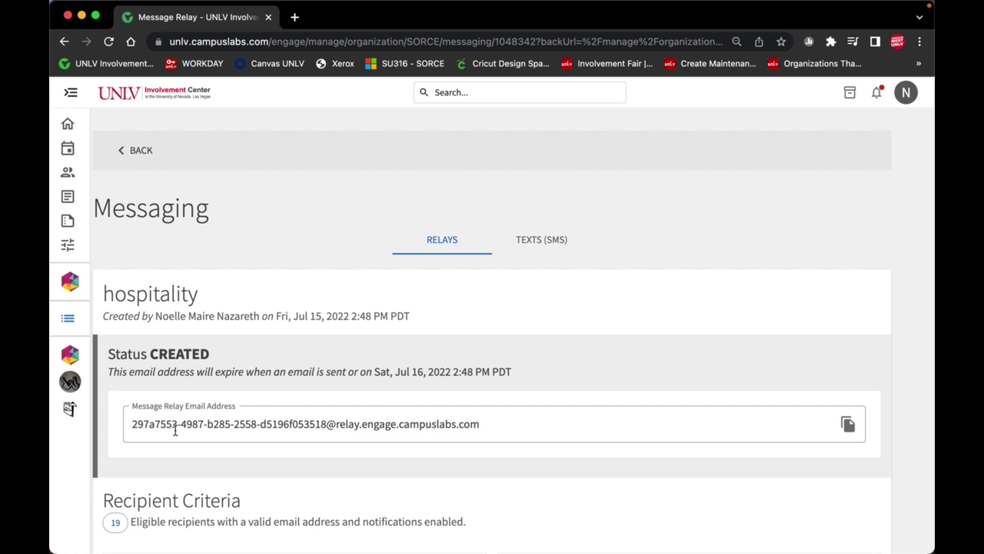
Return to the Student Organization Resource Center's roster and look through the list of positions it manages.
{"action": "left_click", "coordinate": [69, 355]}
{"action": "left_click", "coordinate": [100, 369]}
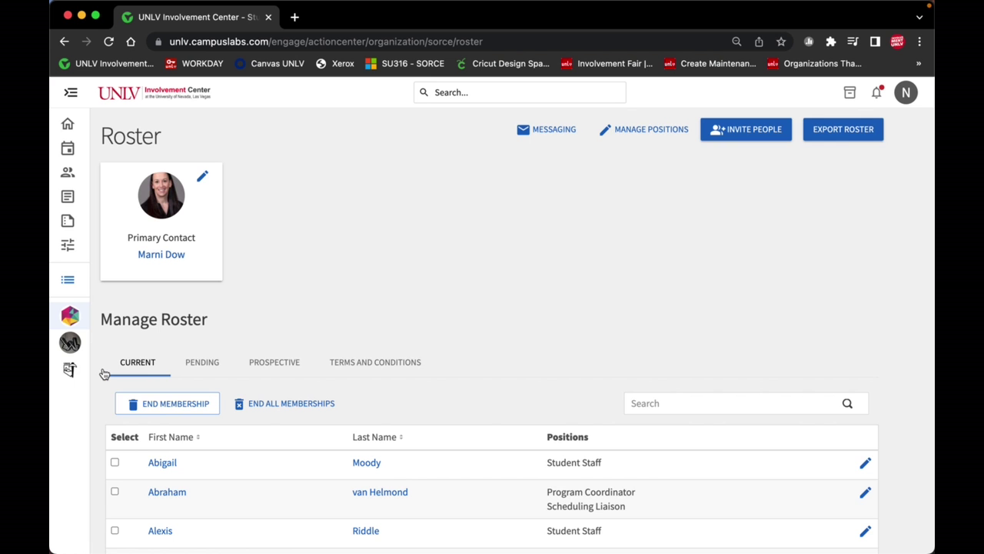
{"action": "left_click", "coordinate": [644, 135]}
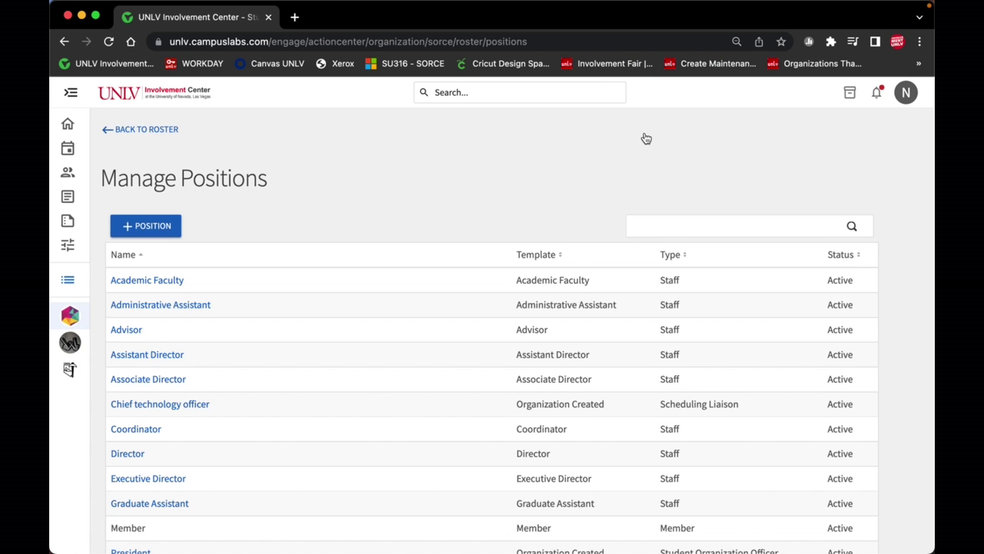
{"action": "scroll", "coordinate": [646, 139], "scroll_direction": "down", "scroll_amount": 1}
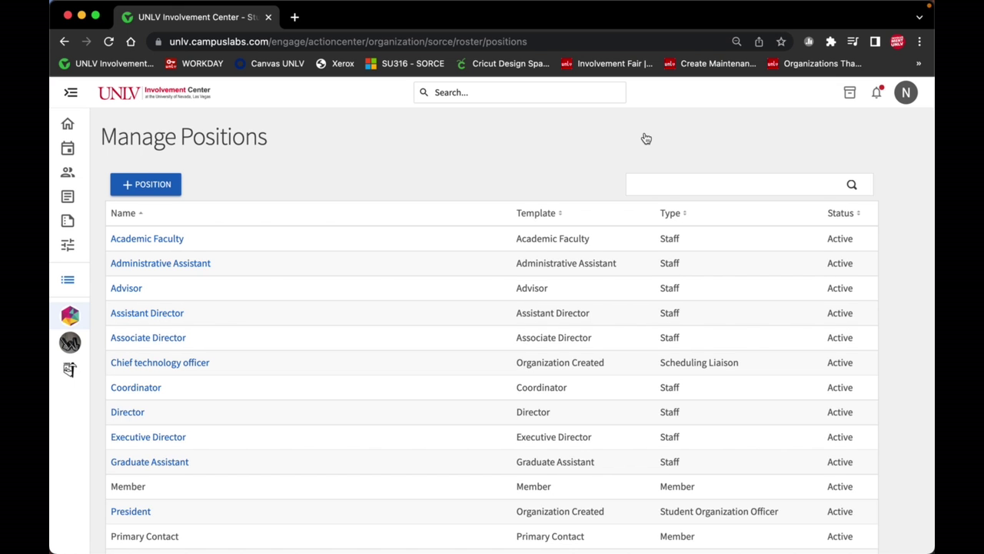
{"action": "scroll", "coordinate": [646, 139], "scroll_direction": "up", "scroll_amount": 2}
Go back from the positions list to the roster and open the page for inviting people.
{"action": "left_click", "coordinate": [173, 133]}
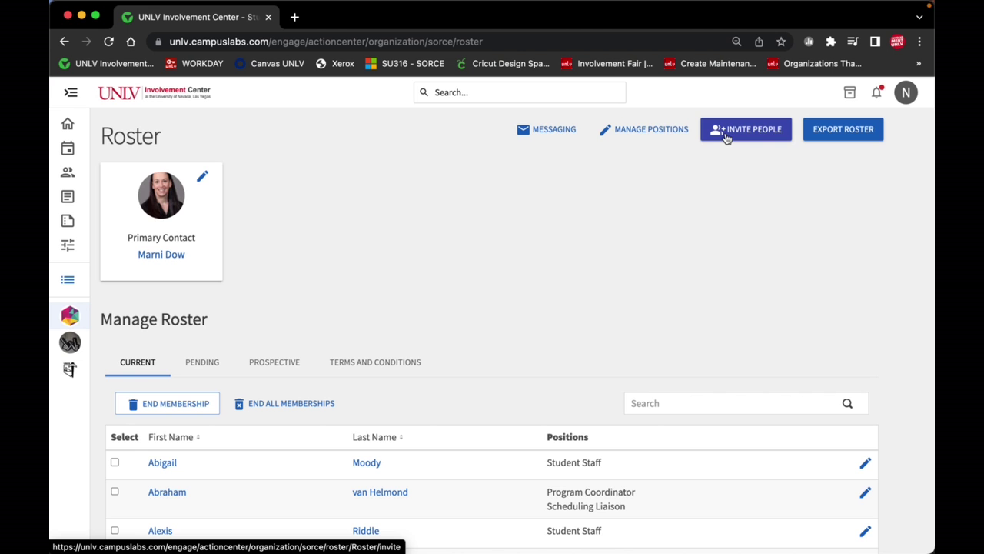
{"action": "left_click", "coordinate": [725, 137]}
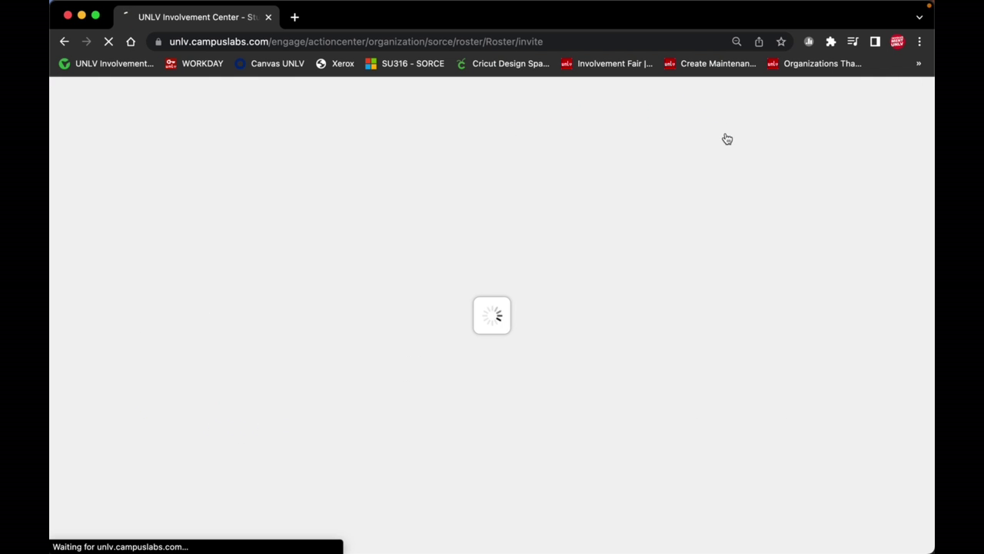